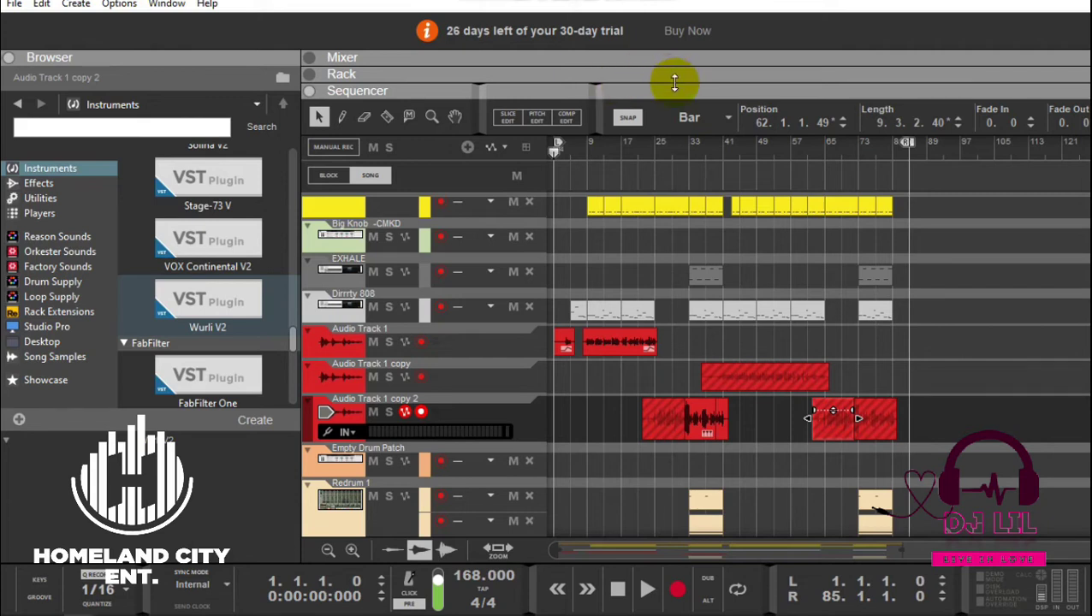
- Preview the rack devices, collapse the rack again, and play the song from bar 8
left_click_drag(675, 87, 631, 283)
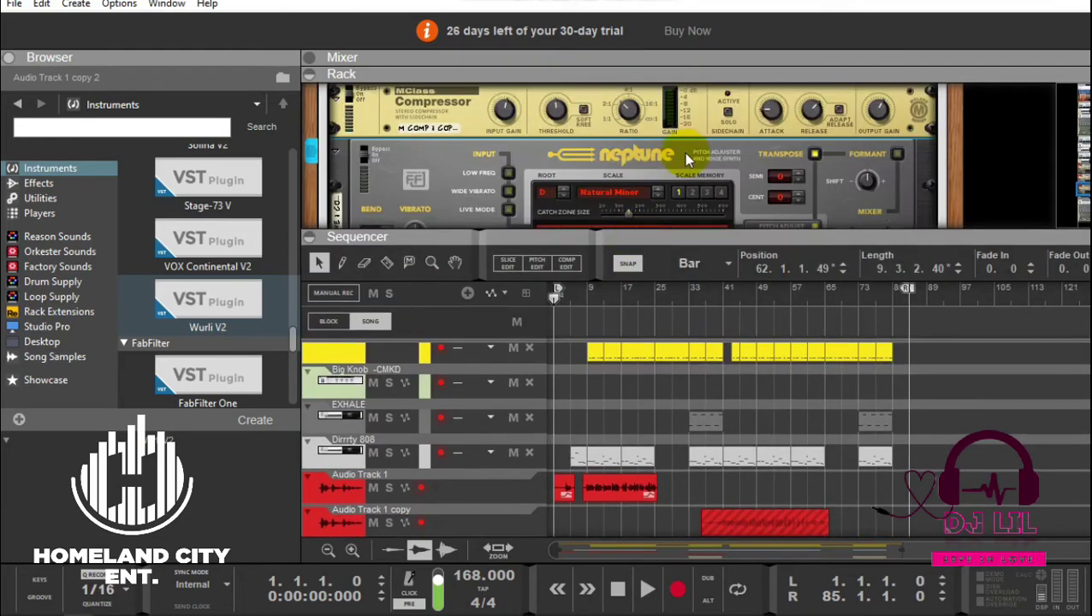
key("F7")
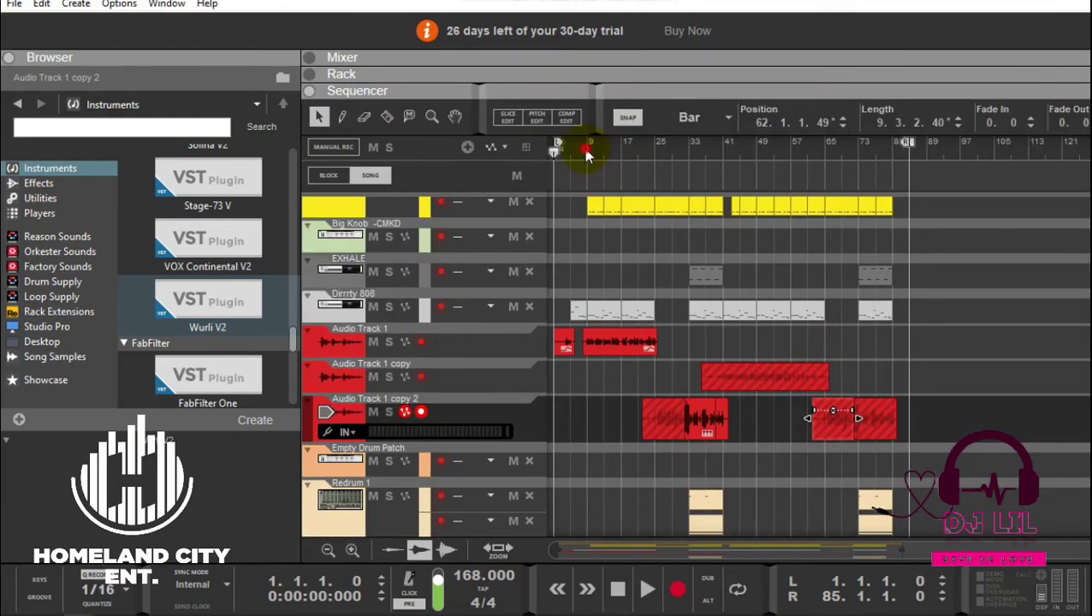
left_click(583, 148)
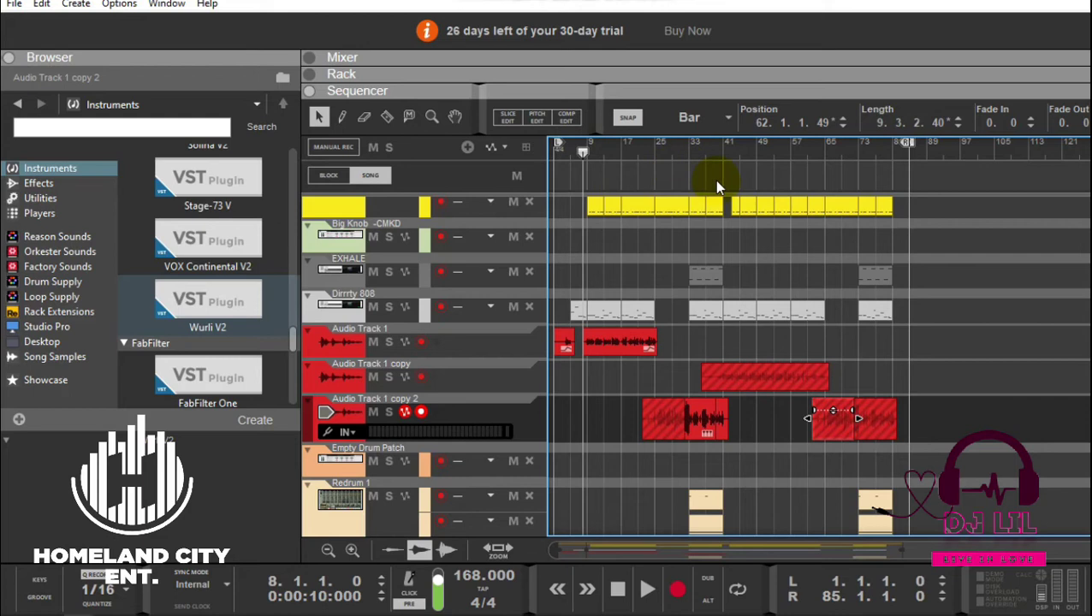
key("space")
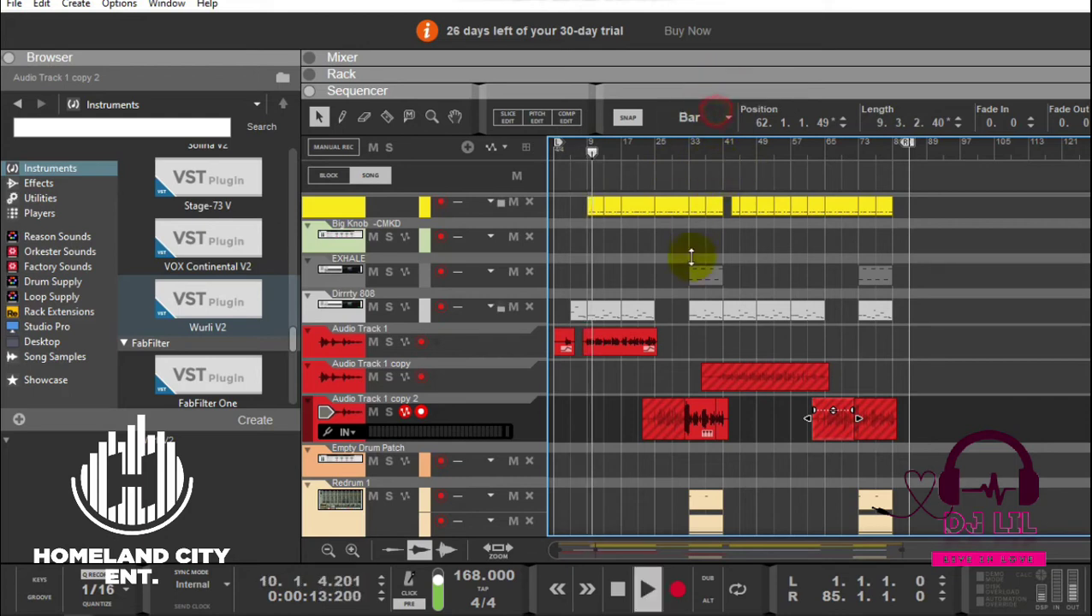
- Show the enlarged mixer above the sequencer and select the Audio Track 1 copy channel
key("F6")
key("F5")
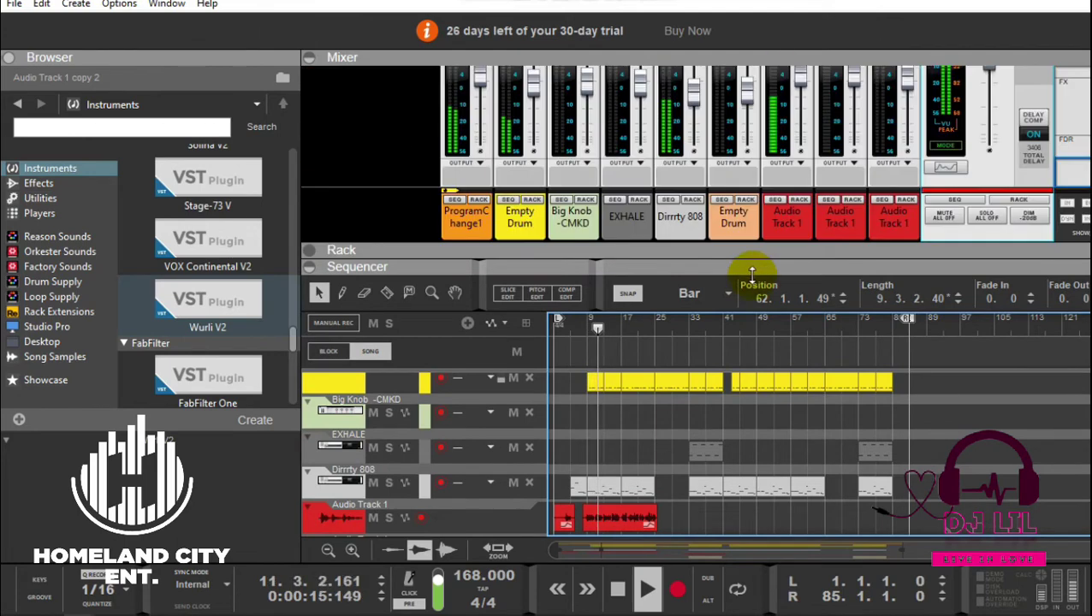
left_click_drag(749, 277, 742, 331)
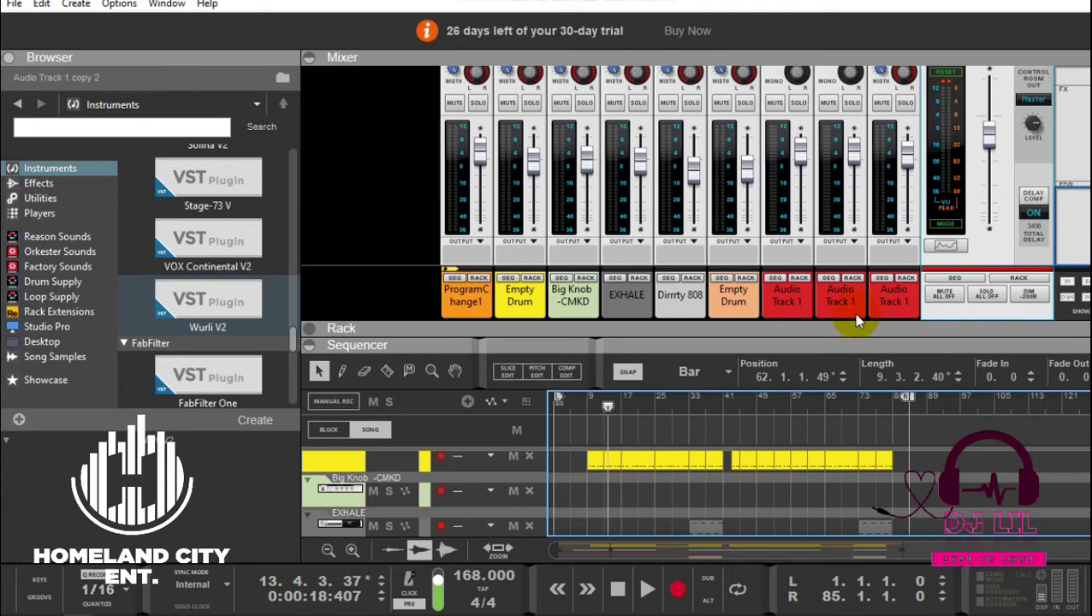
left_click(877, 301)
- Choose Create Mix Channel from ProgramChange1's channel context menu in the mixer
right_click(468, 312)
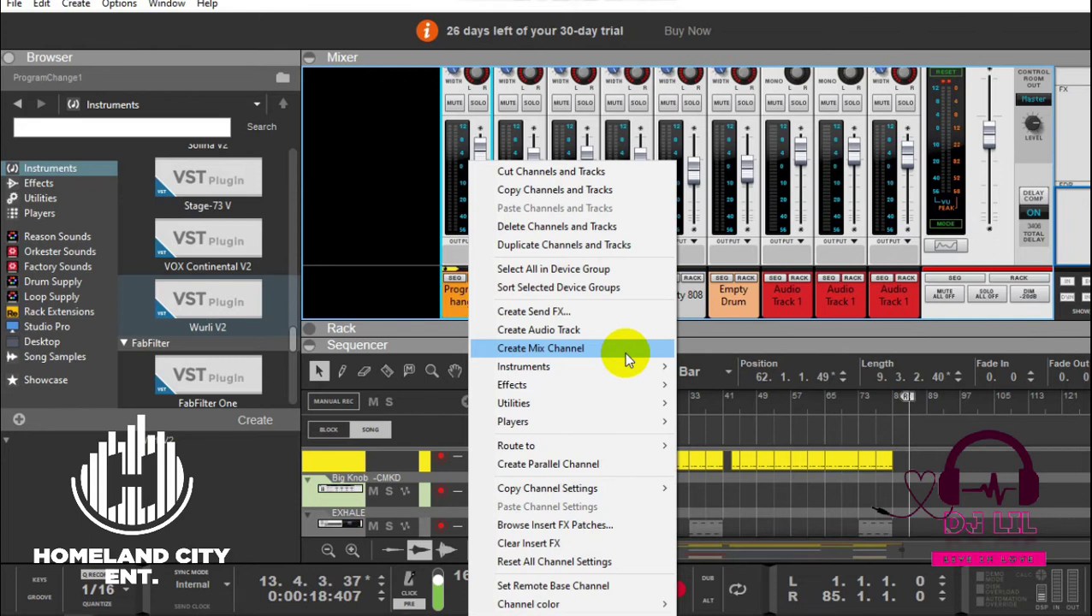
left_click(625, 359)
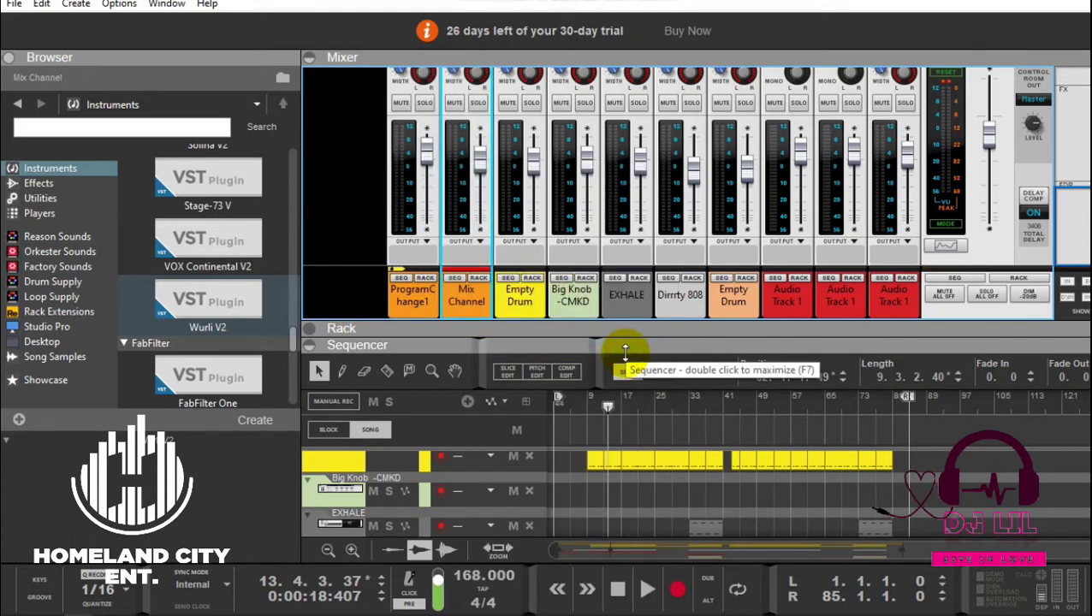
- Name the new mix channel BEAT, then select Empty Drum and set the song position near bar 9
double_click(480, 298)
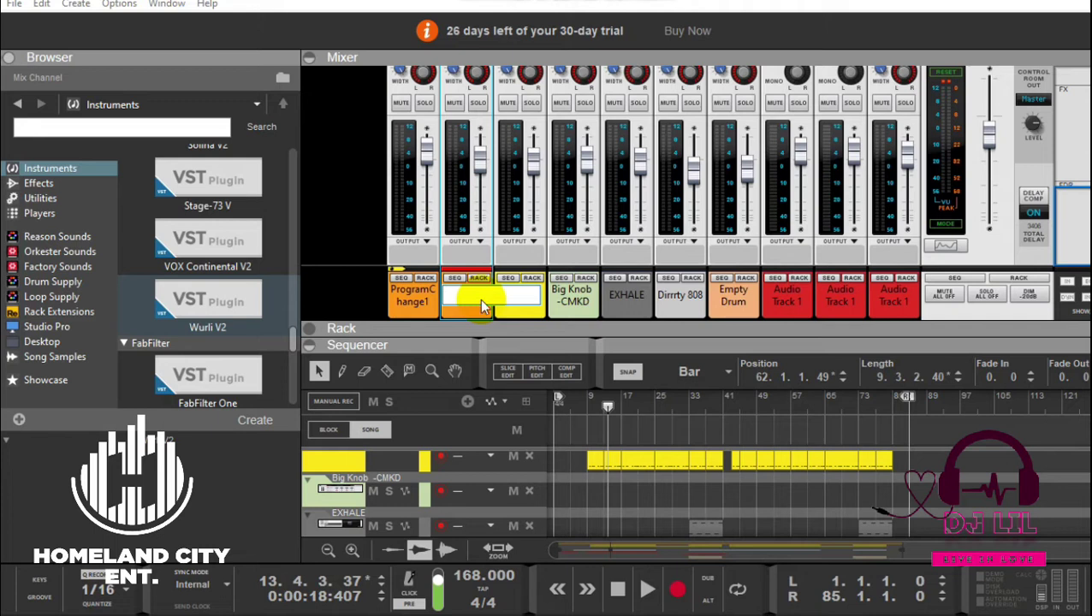
type("BEAT")
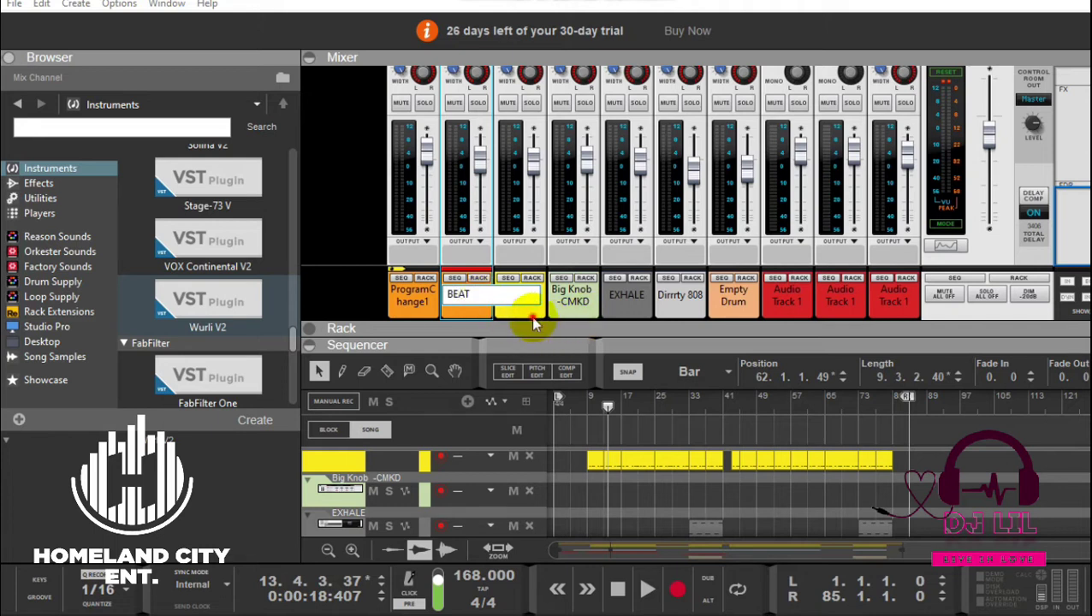
key("Return")
left_click(499, 304)
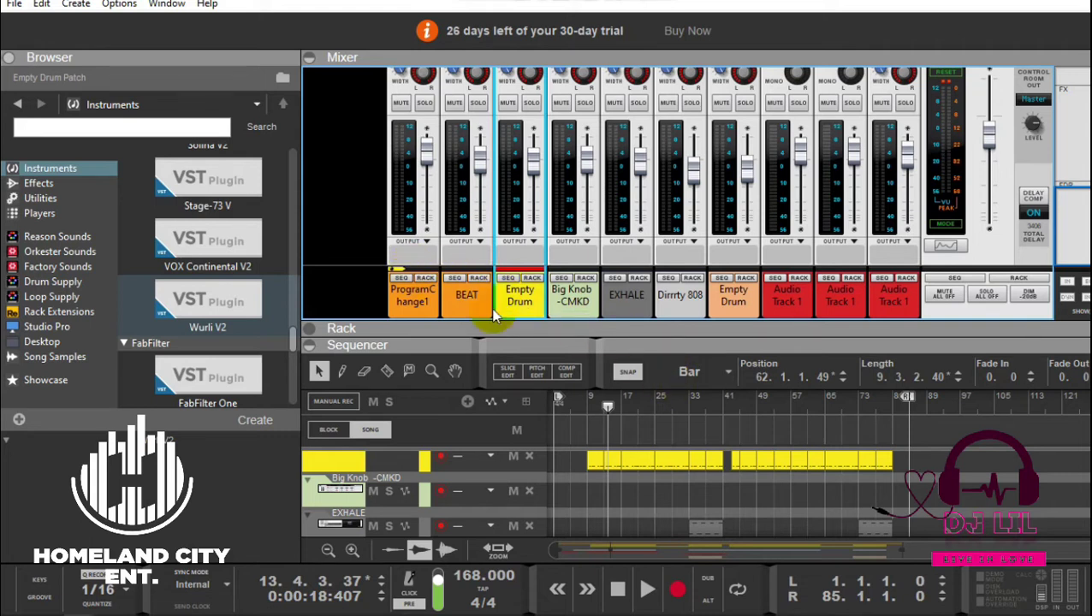
left_click(588, 398)
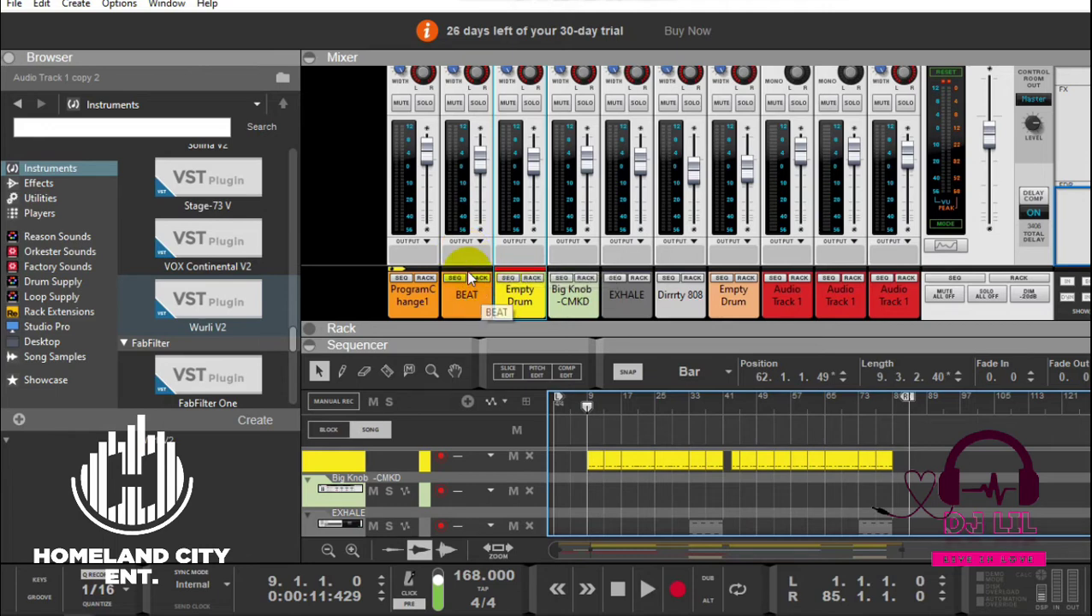
- Move the BEAT strip next to the audio tracks and route ProgramChange1's output to BEAT
left_click(466, 253)
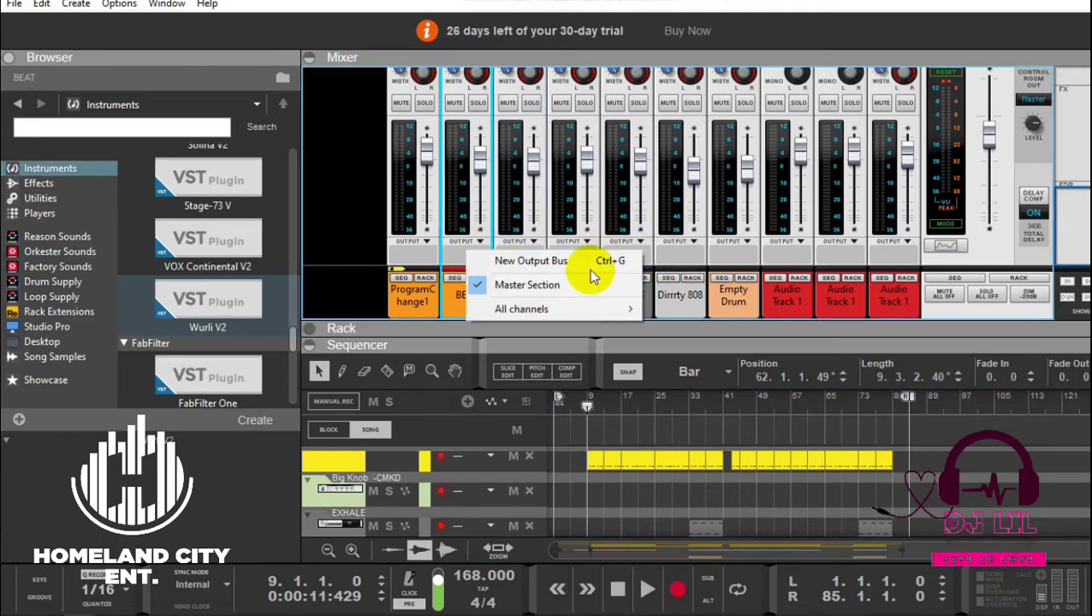
left_click_drag(457, 295, 746, 299)
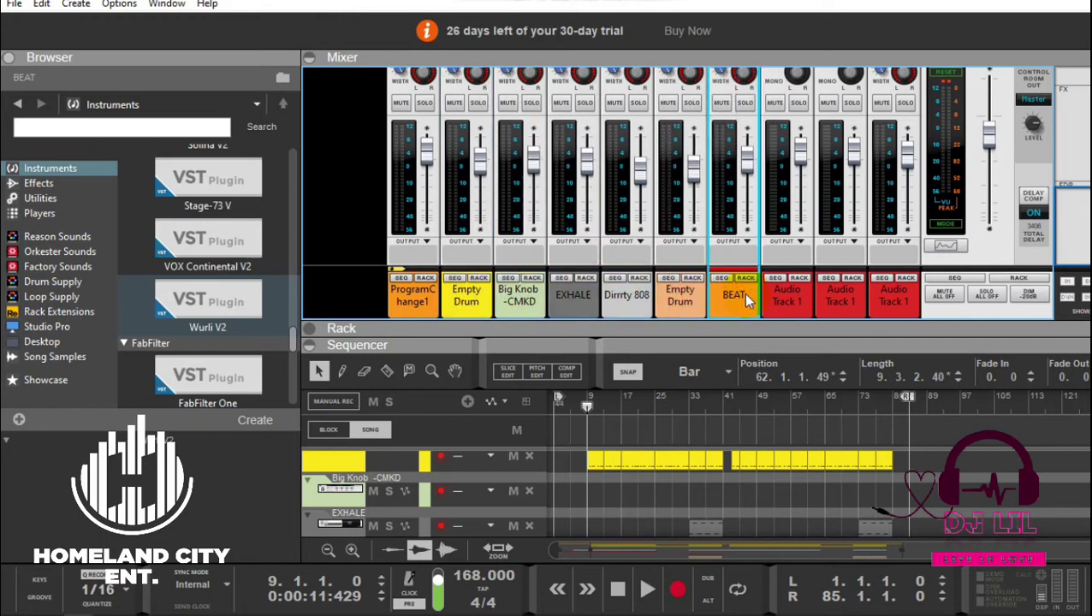
left_click(425, 247)
mouse_move(541, 306)
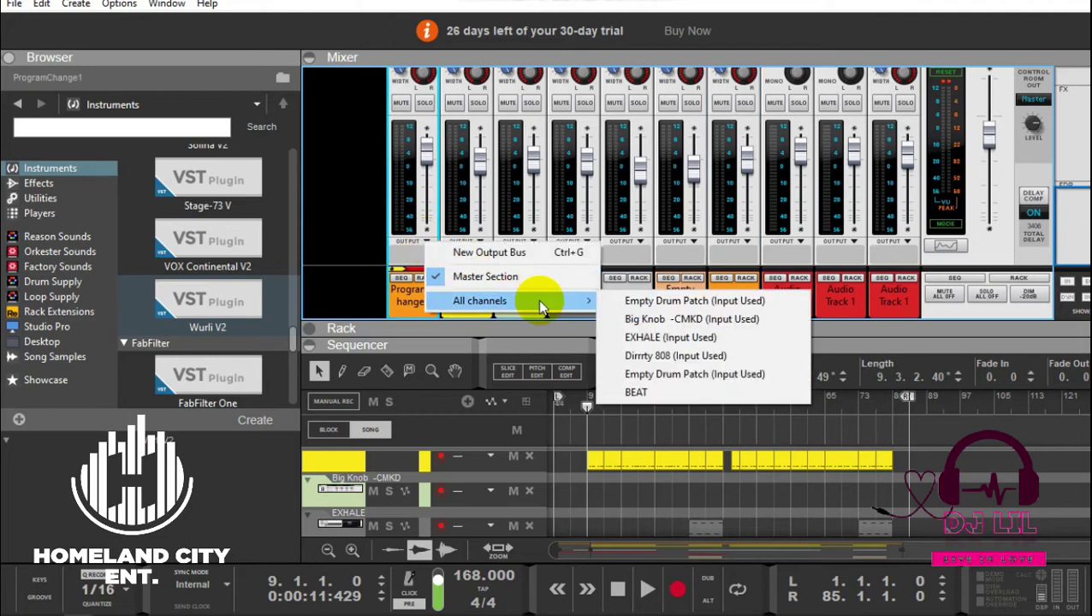
left_click(723, 395)
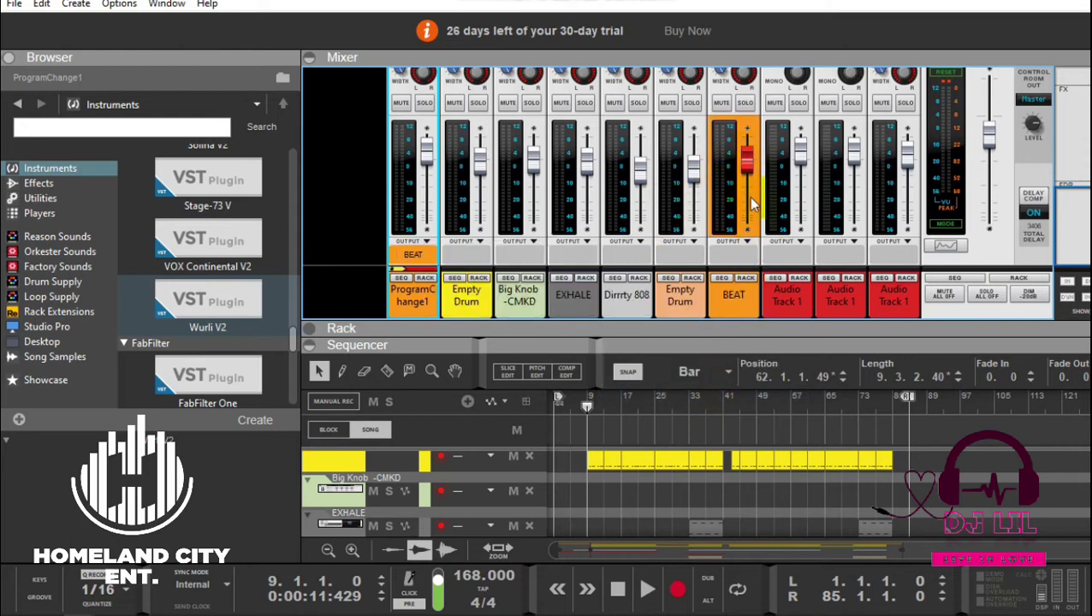
- Route Empty Drum, Big Knob, EXHALE, Dirrty 808 and the second Empty Drum outputs to BEAT
mouse_move(742, 169)
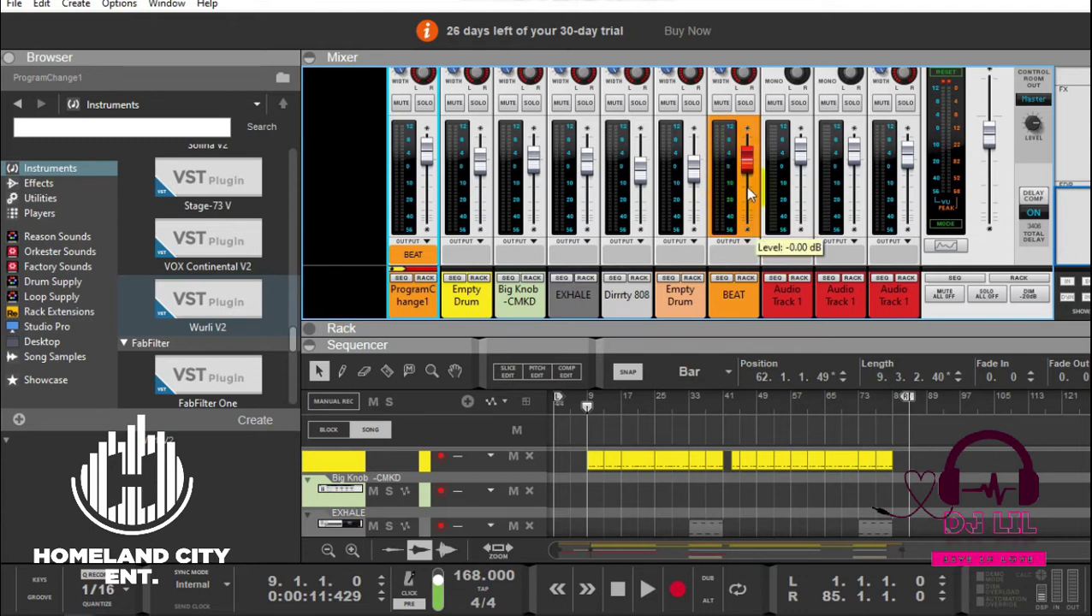
left_click(475, 242)
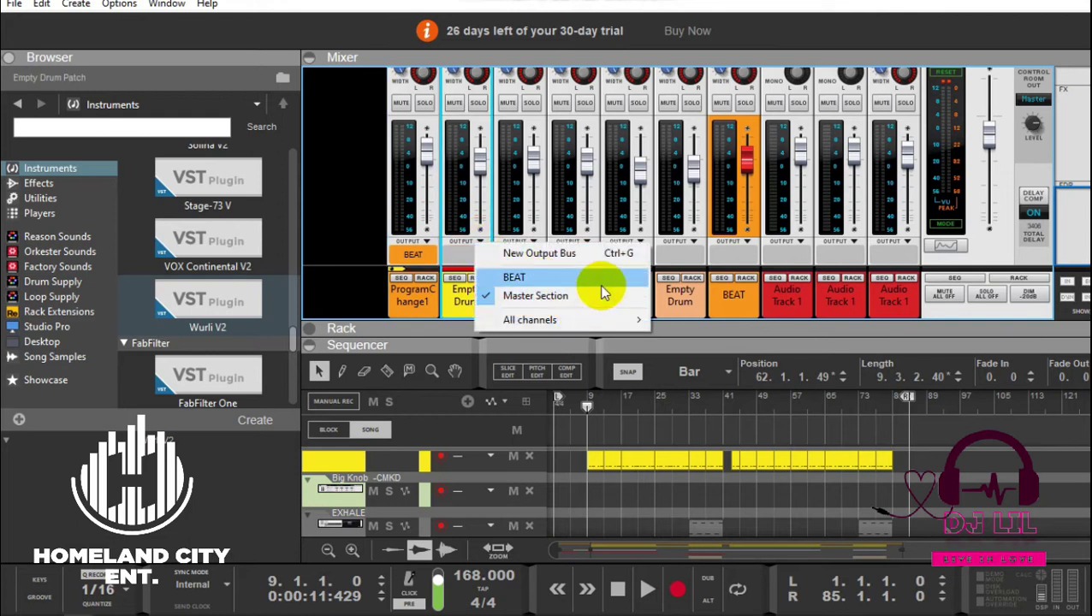
left_click(601, 284)
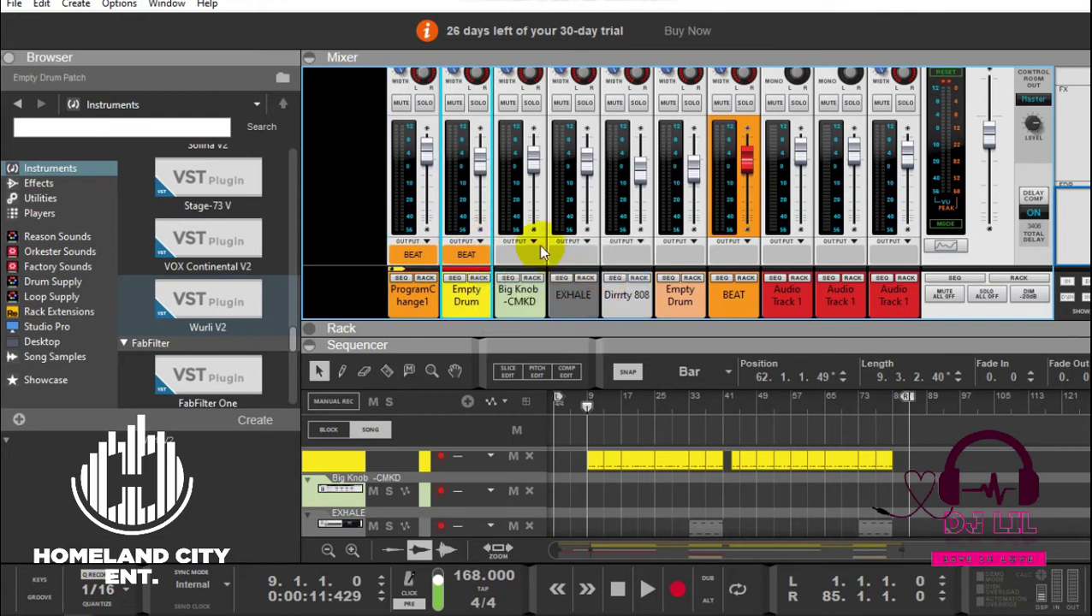
left_click(531, 242)
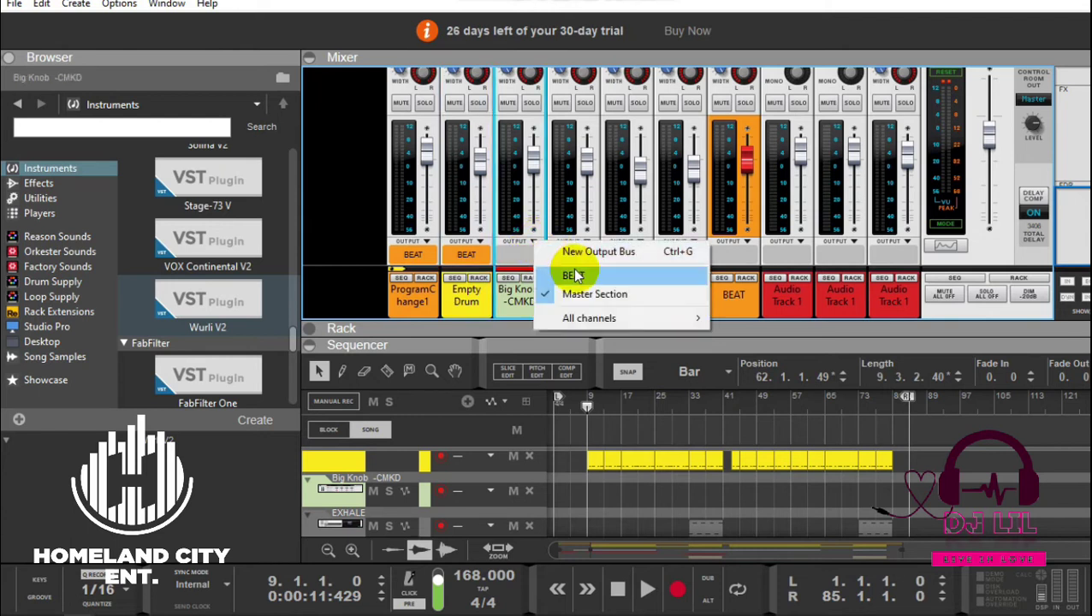
left_click(571, 271)
left_click(585, 244)
left_click(624, 278)
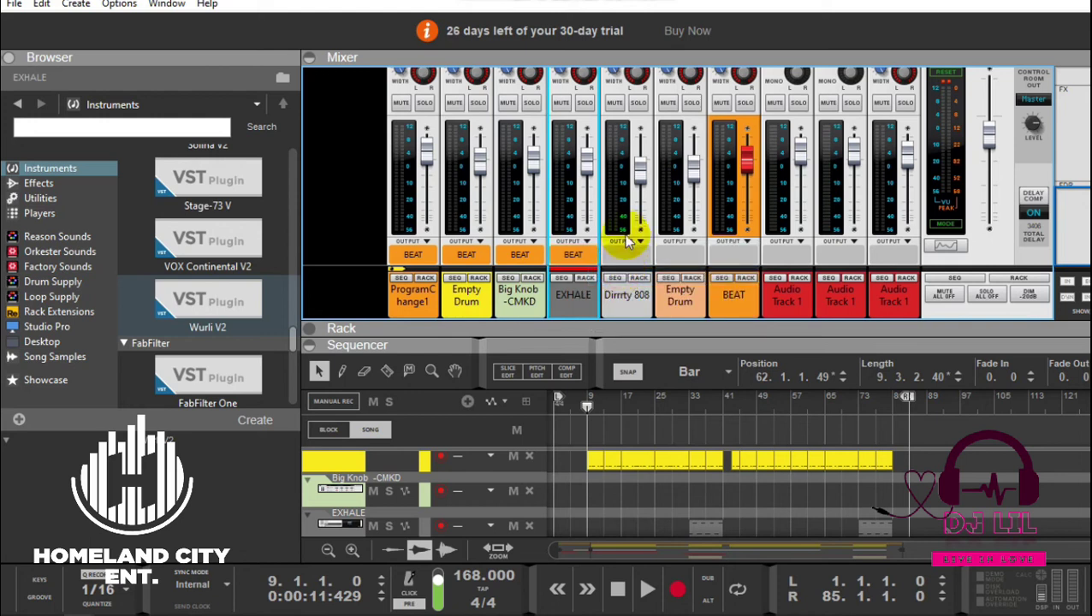
left_click(634, 240)
left_click(674, 275)
left_click(684, 242)
left_click(729, 274)
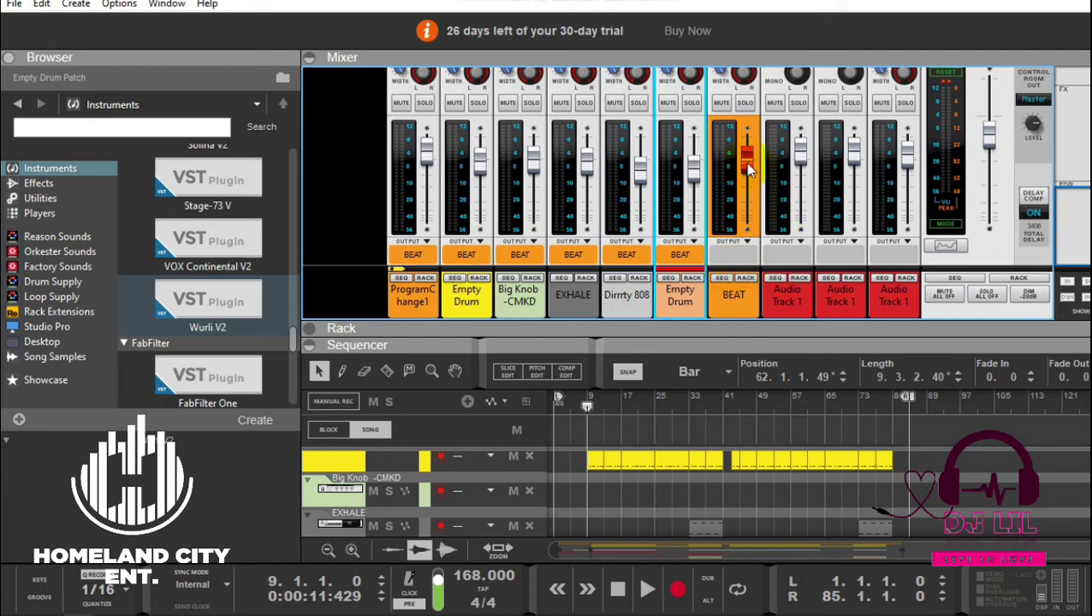
- Play the song while adjusting the BEAT group fader, leaving it at -2.61 dB
mouse_move(747, 160)
left_mouse_down()
mouse_move(747, 218)
mouse_move(746, 141)
mouse_move(742, 179)
left_mouse_up()
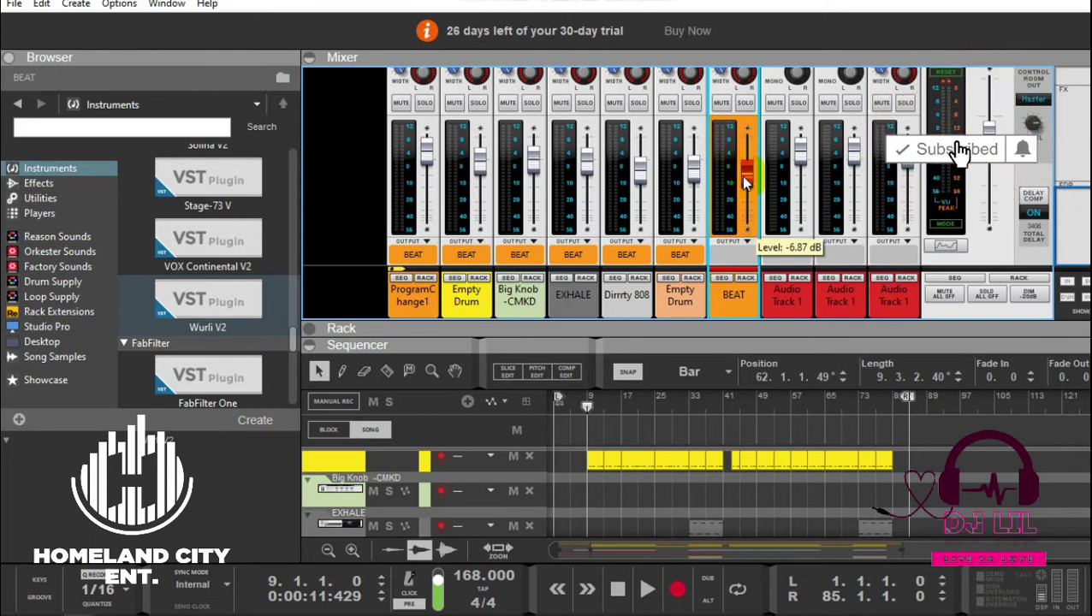
key("space")
mouse_move(746, 177)
left_mouse_down()
mouse_move(746, 227)
mouse_move(746, 170)
left_mouse_up()
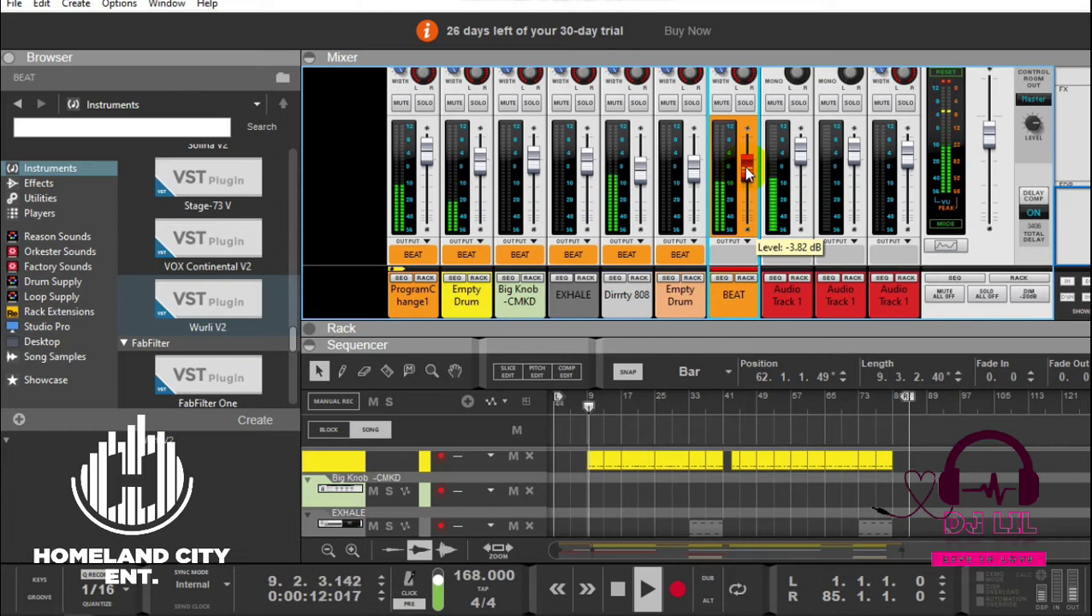
left_click_drag(748, 188, 743, 165)
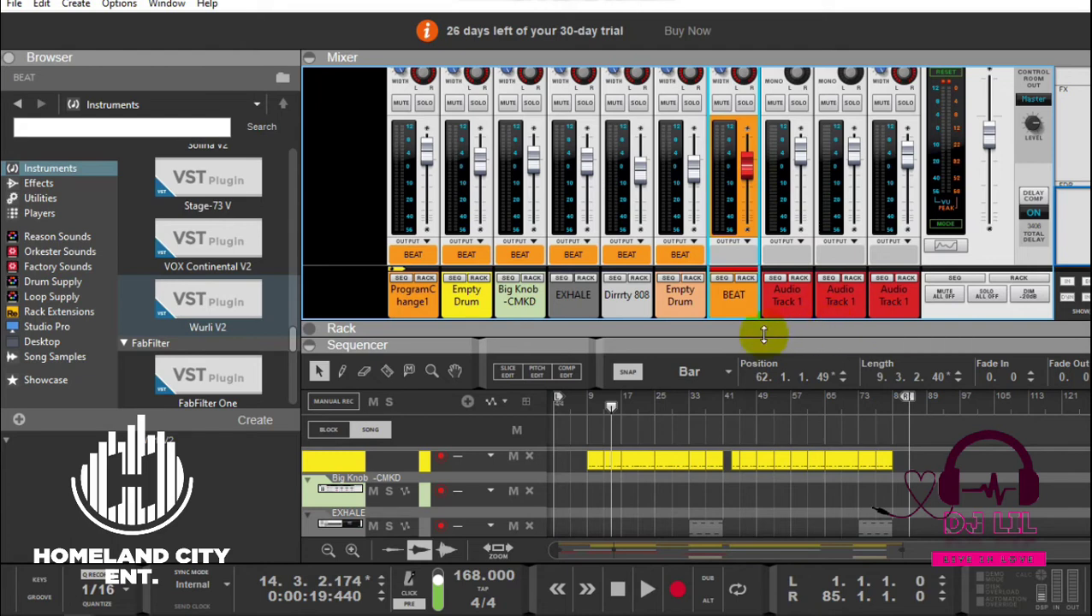
- Briefly reveal the rack devices, then collapse the rack to show more sequencer tracks
left_click_drag(762, 329, 778, 265)
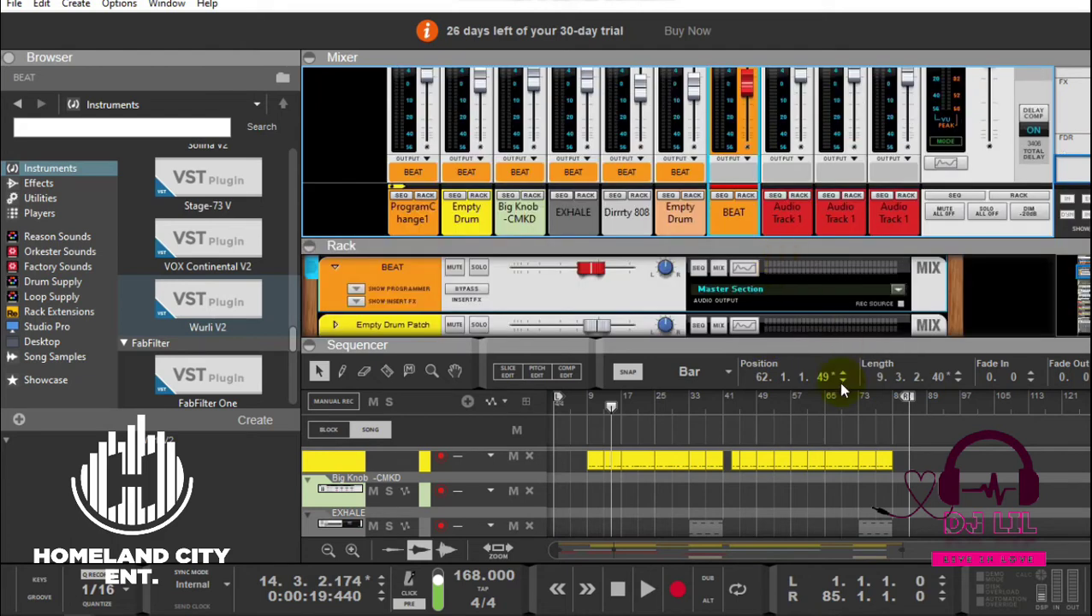
left_click_drag(818, 349, 830, 244)
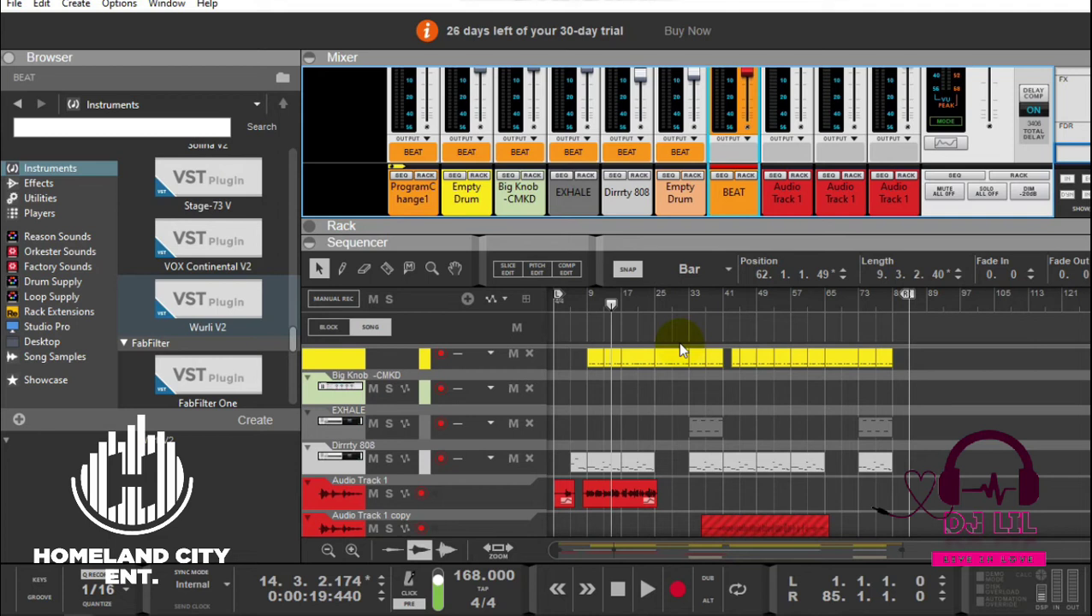
- Create a mix channel from Audio Track 1's context menu and rename it VOCALS
right_click(797, 203)
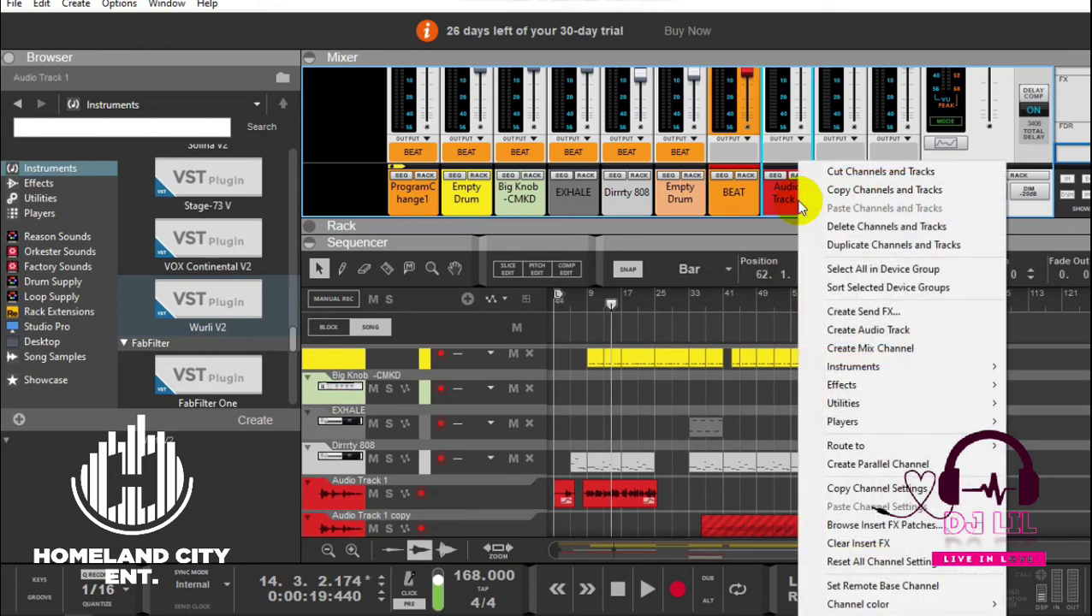
mouse_move(912, 445)
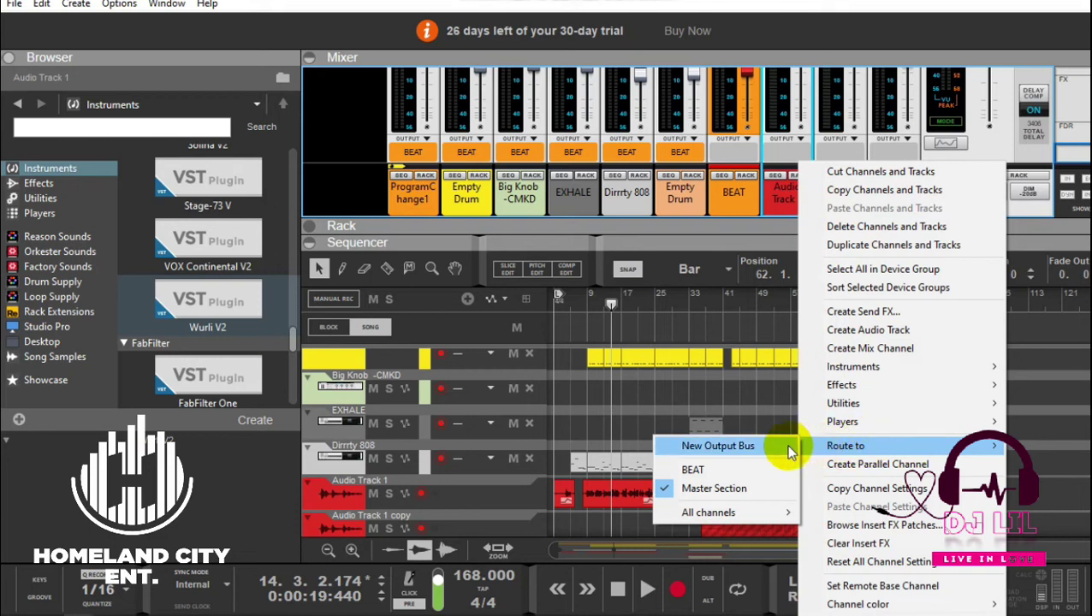
left_click(882, 347)
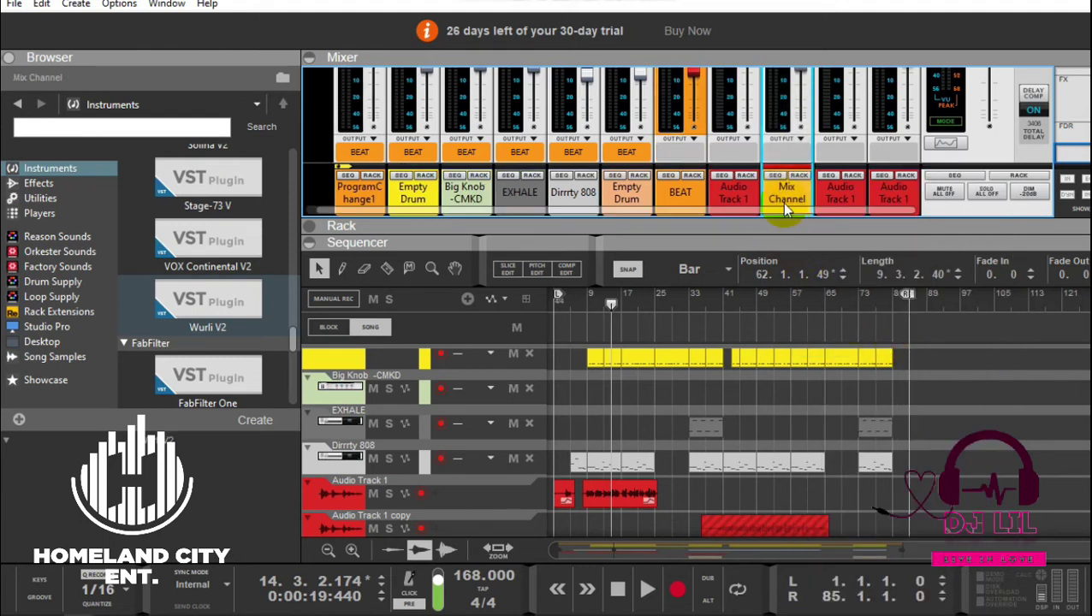
double_click(781, 202)
key("BackSpace")
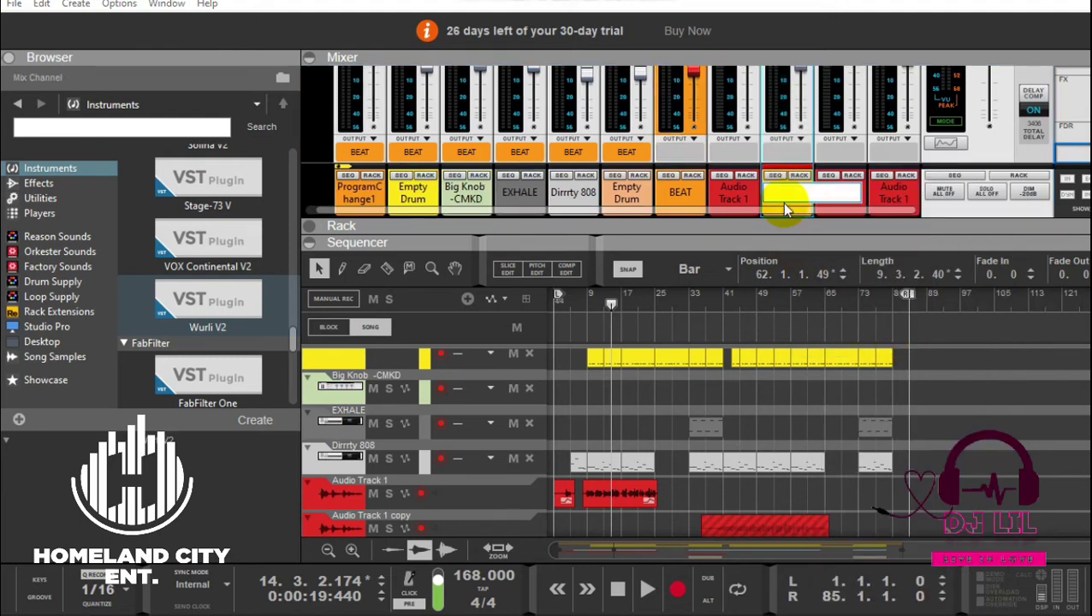
type("V")
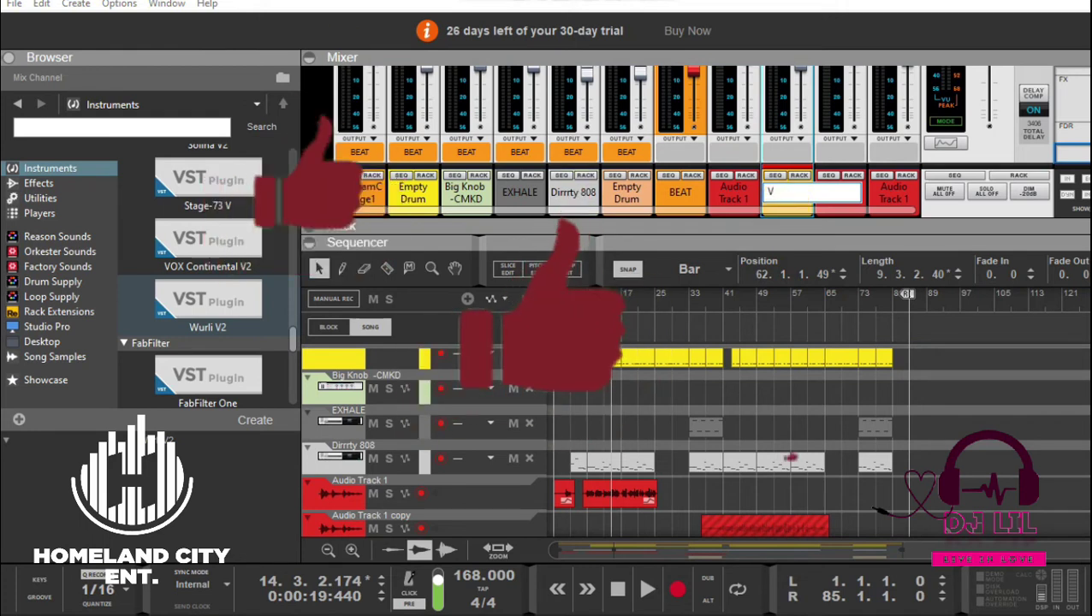
type("OCALS")
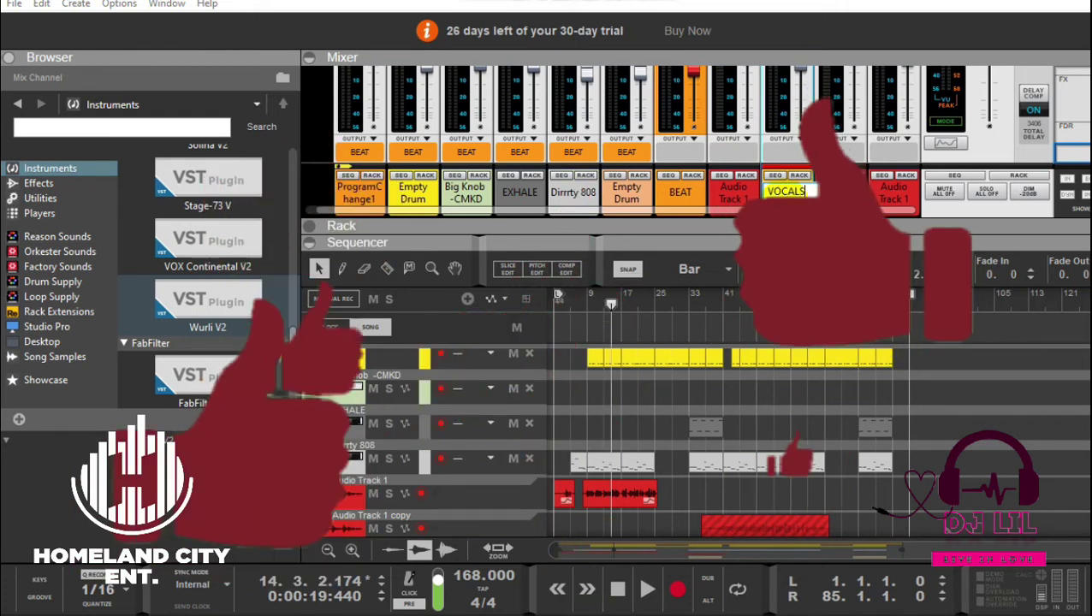
key("Return")
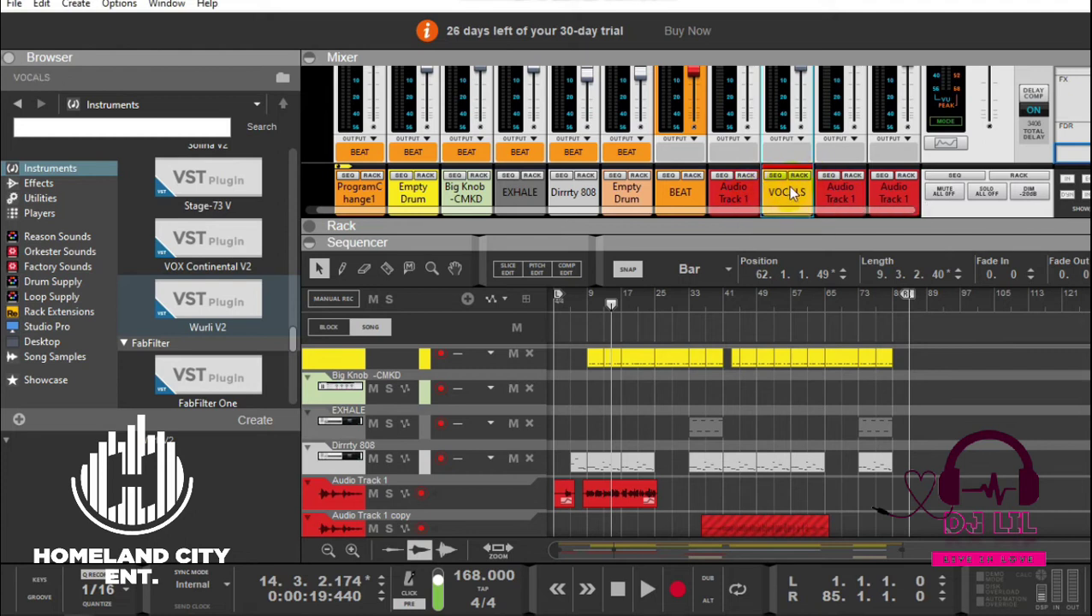
- Move VOCALS after the audio tracks and set all three Audio Track 1 outputs to VOCALS
left_click(794, 190)
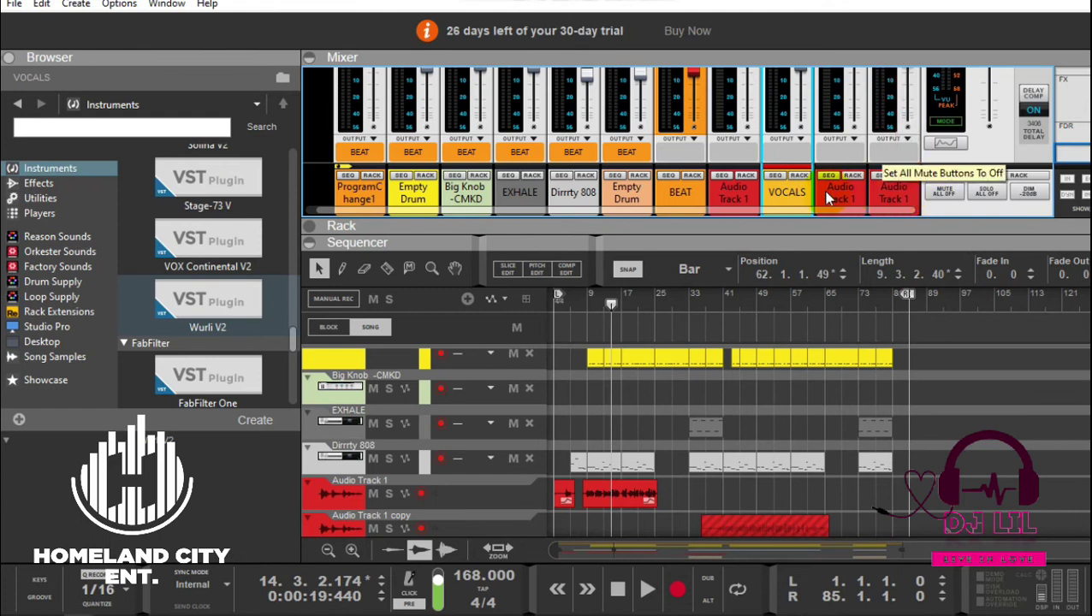
left_click_drag(784, 189, 916, 195)
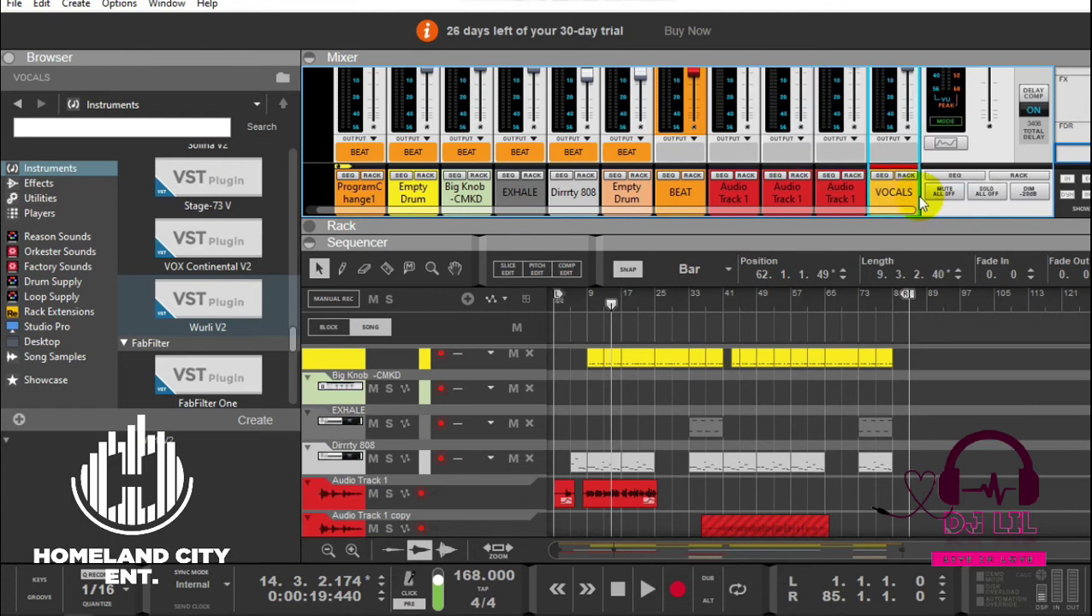
left_click(741, 142)
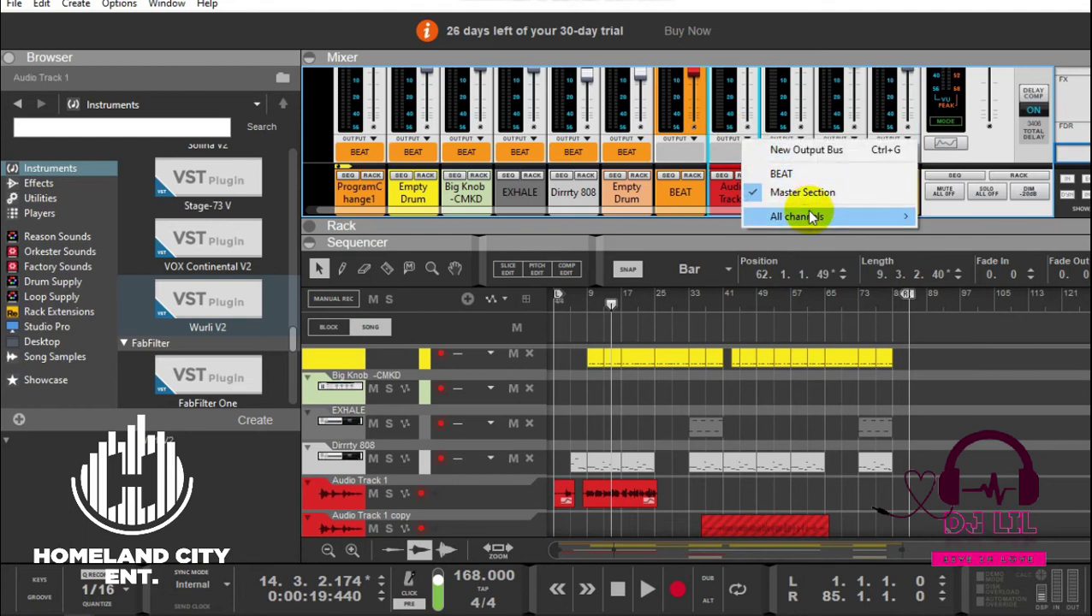
mouse_move(811, 216)
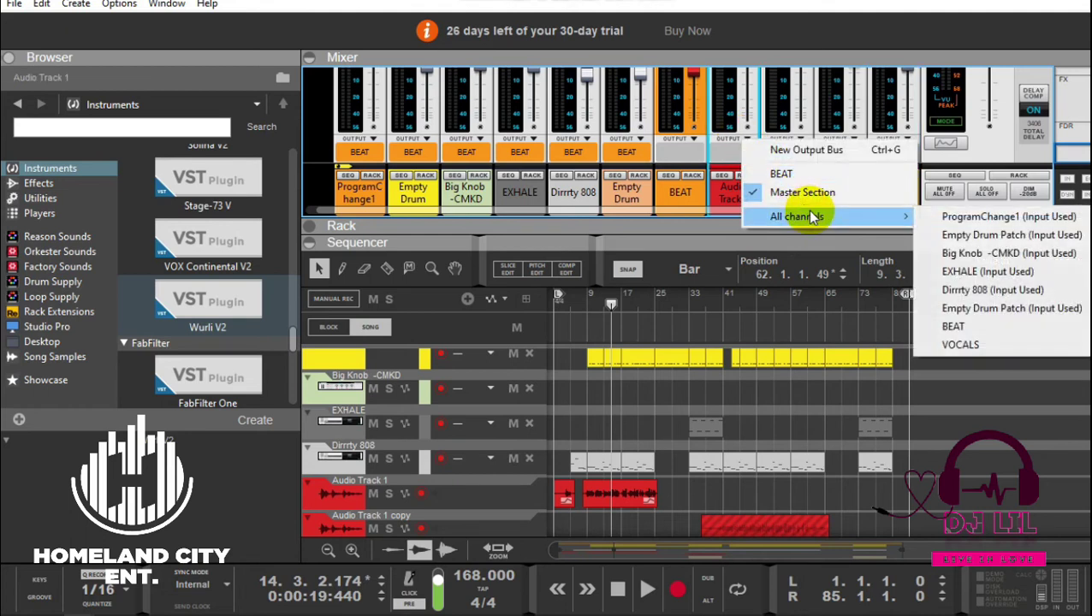
left_click(1011, 342)
left_click(801, 141)
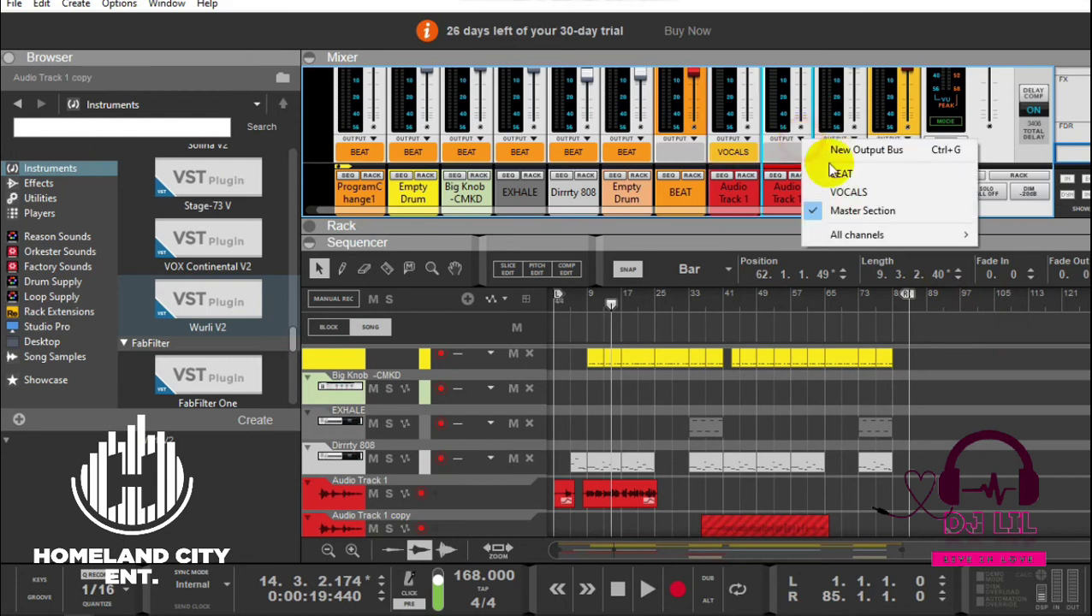
left_click(889, 193)
left_click(853, 139)
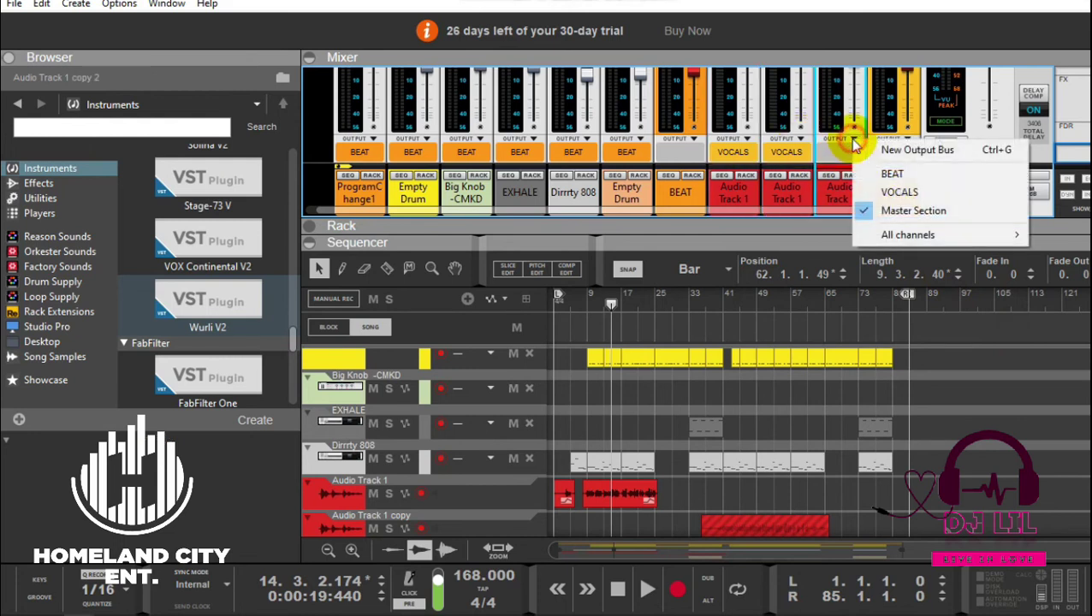
left_click(898, 190)
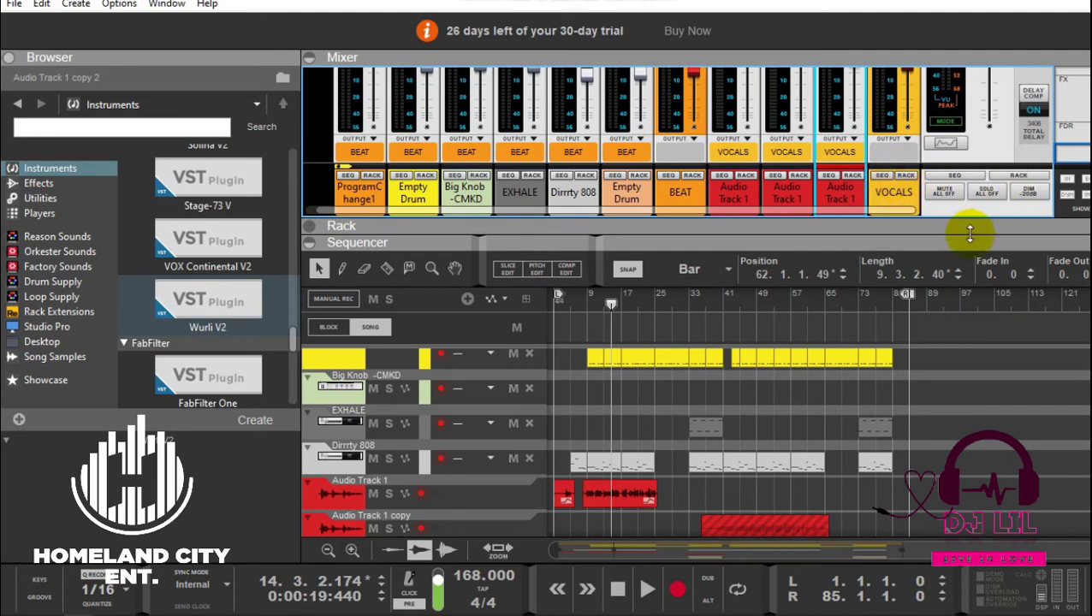
- Expand the mixer to full channel strips and lower the VOCALS fader to -0.36 dB
left_click_drag(982, 229, 972, 420)
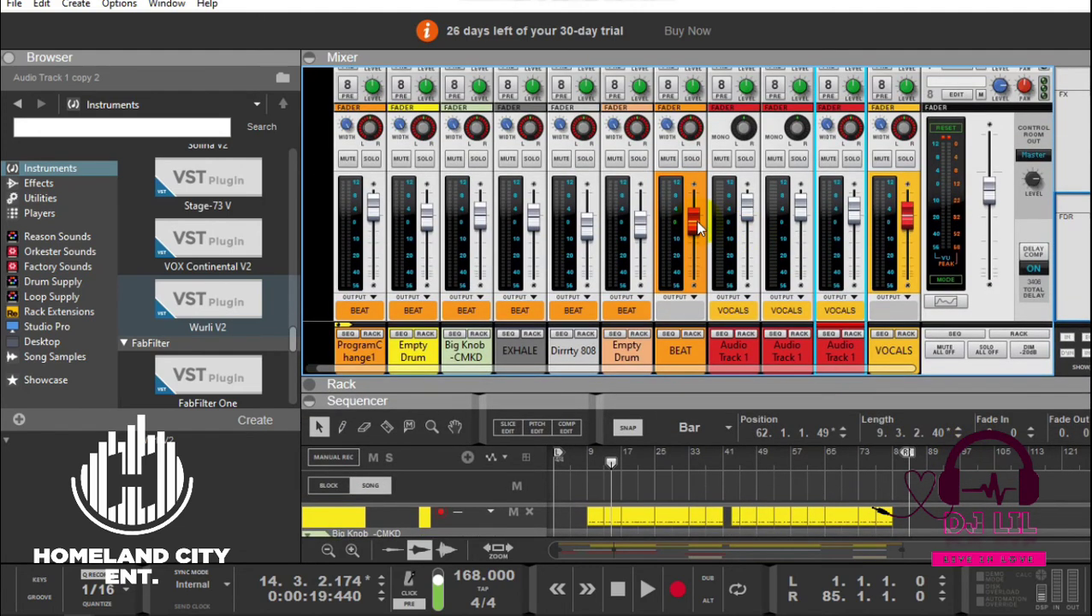
left_click(697, 235)
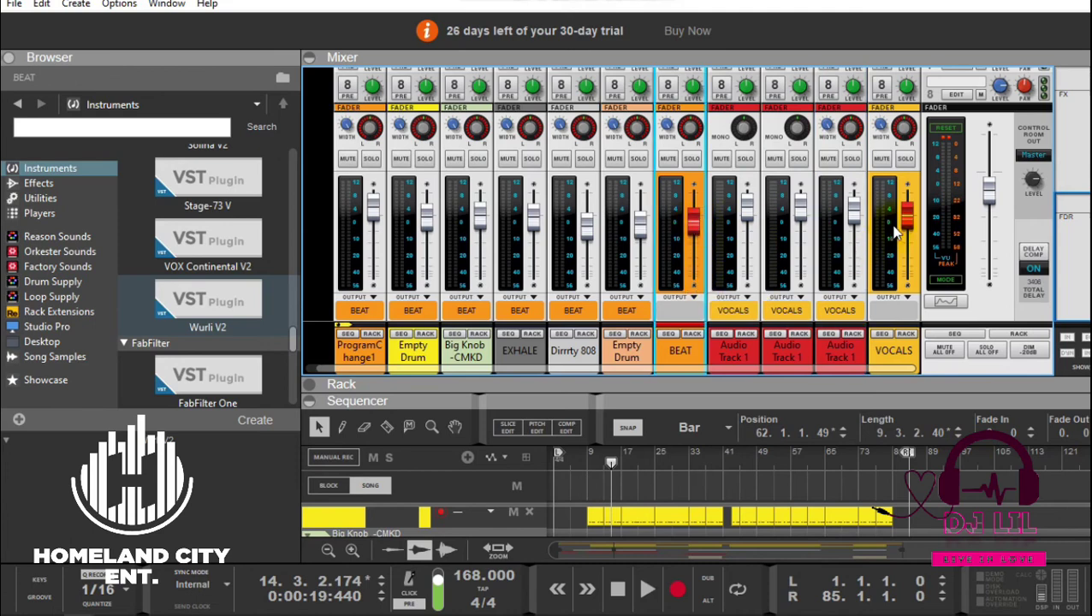
mouse_move(906, 219)
left_mouse_down()
mouse_move(912, 260)
mouse_move(909, 223)
left_mouse_up()
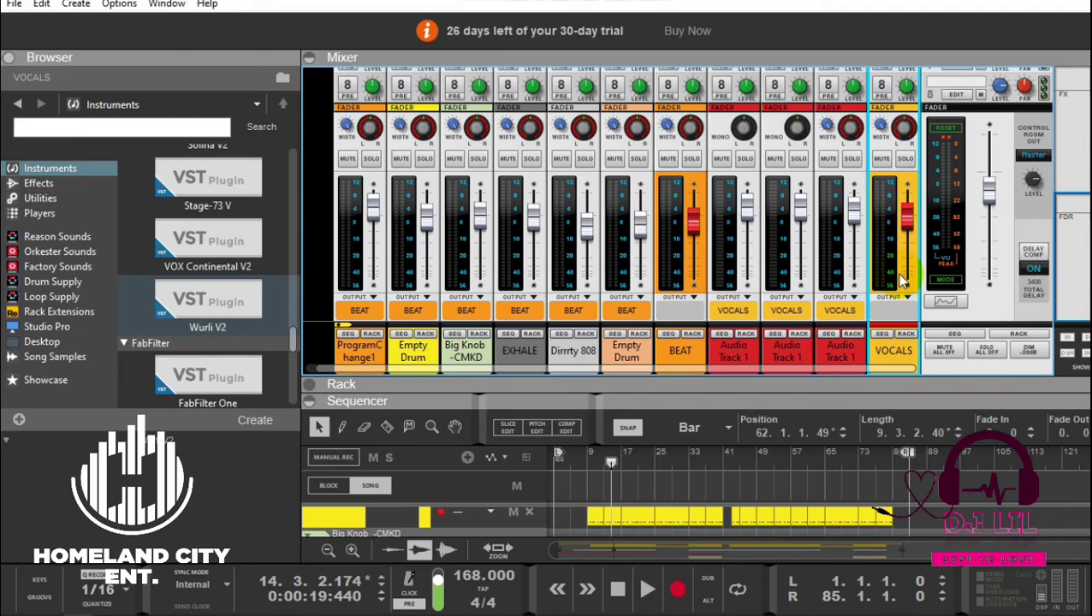
- Play the song from the start and bring the VOCALS fader to 2.37 dB
key("Home")
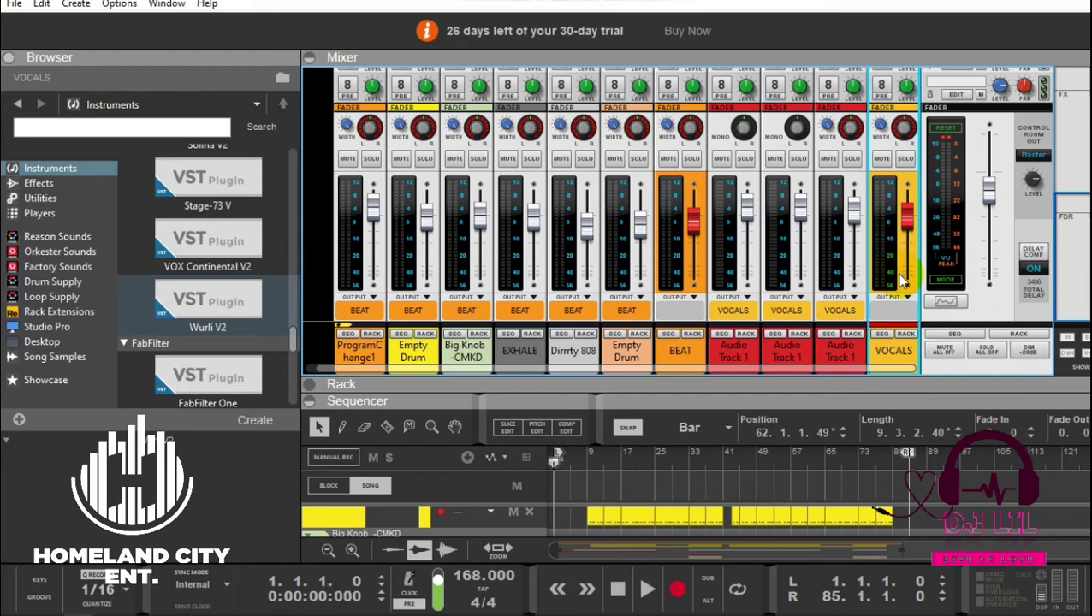
key("space")
key("space")
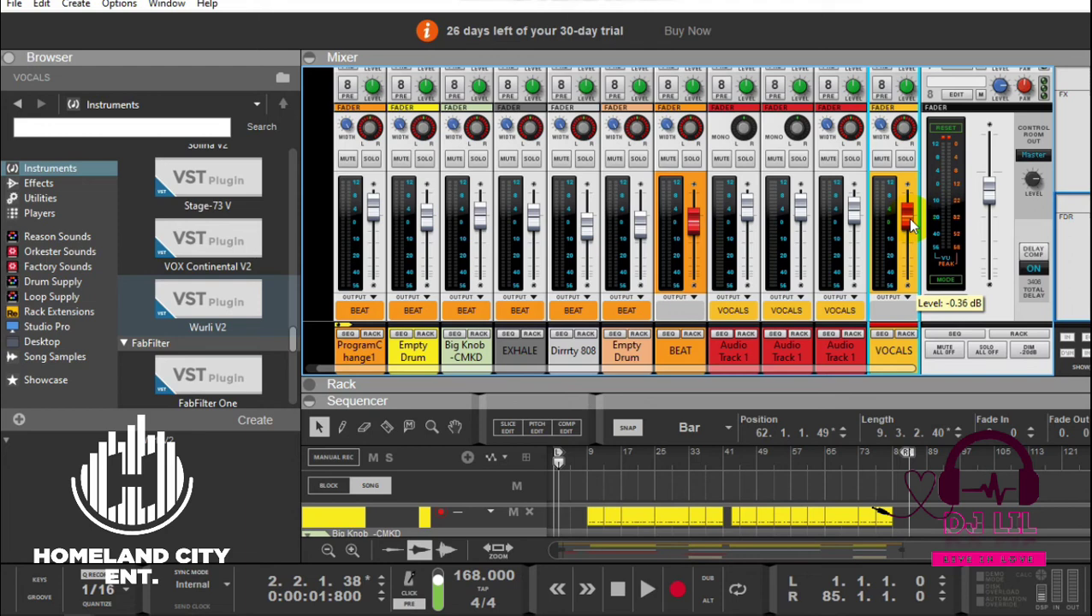
key("space")
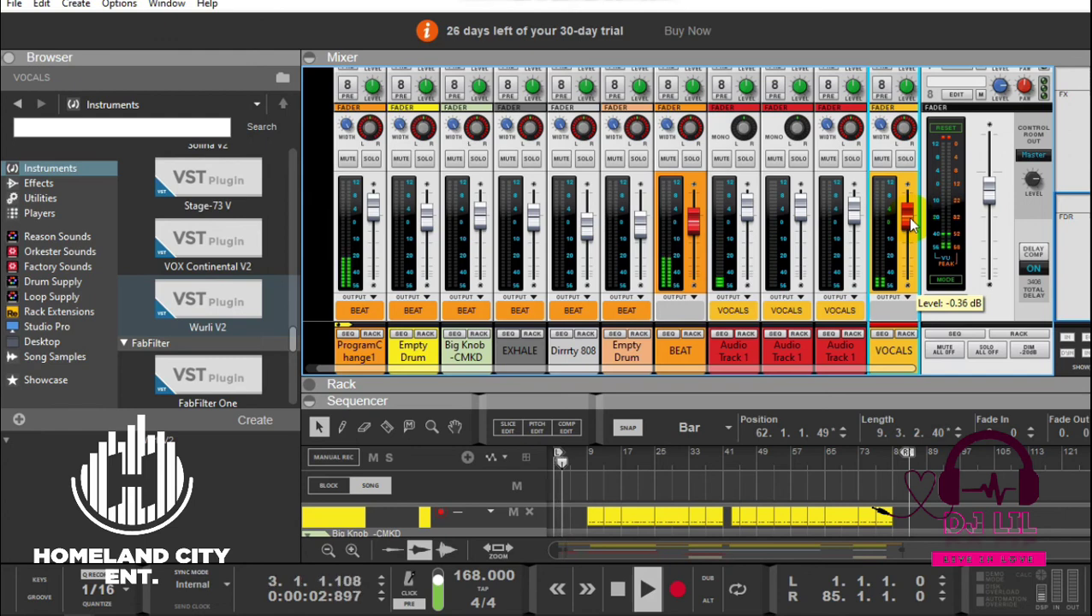
mouse_move(910, 224)
left_mouse_down()
mouse_move(905, 298)
mouse_move(909, 218)
left_mouse_up()
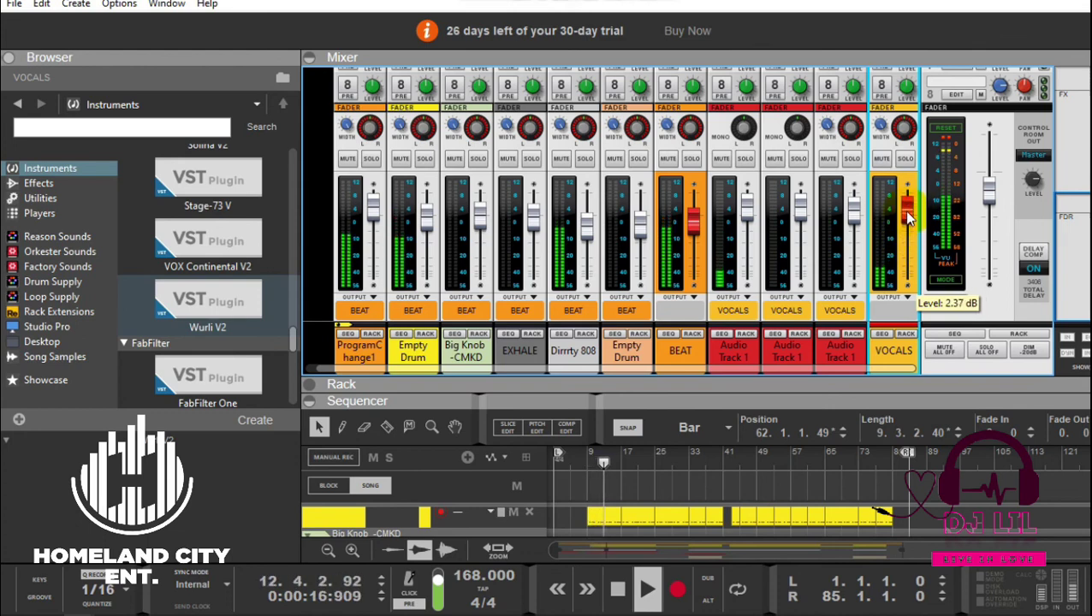